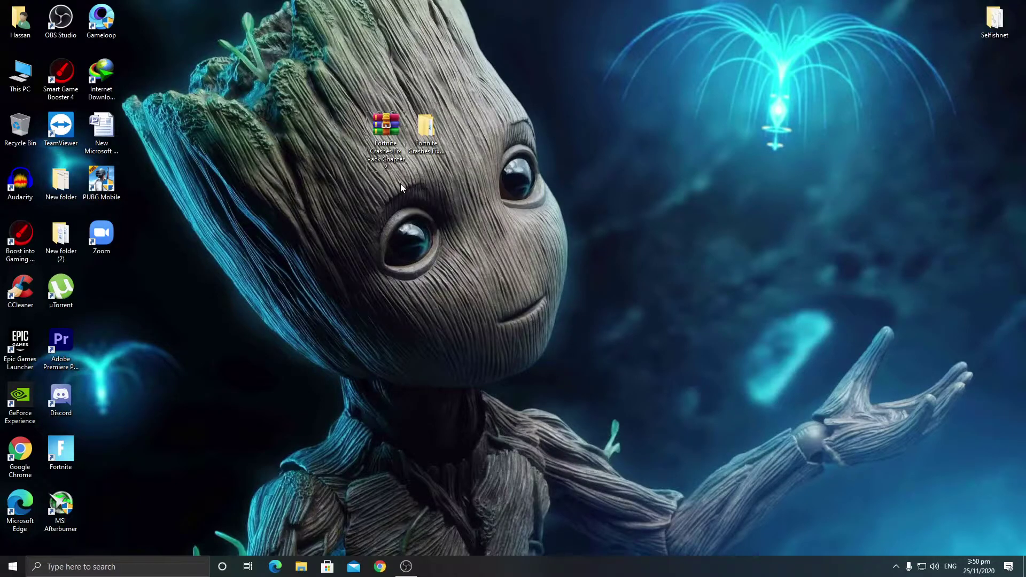
drag(348, 94, 493, 187)
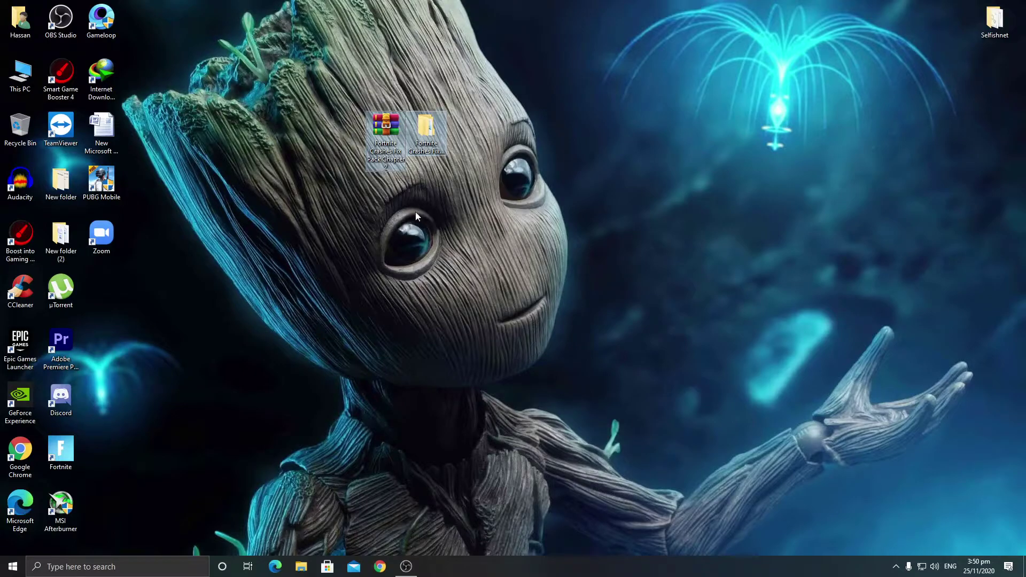
click(386, 126)
right_click(386, 124)
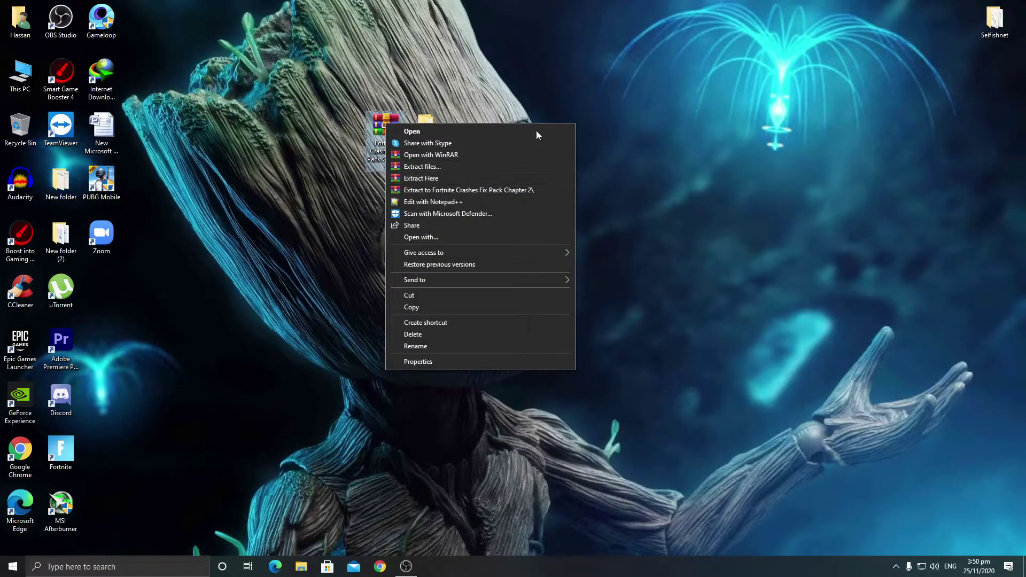
click(449, 120)
Step: Open the Fortnite Crashes Fix Pack Chapter 2 folder and go into the innermost Visual-C-Runtimes-All-in-One-Oct-2018 folder
click(424, 128)
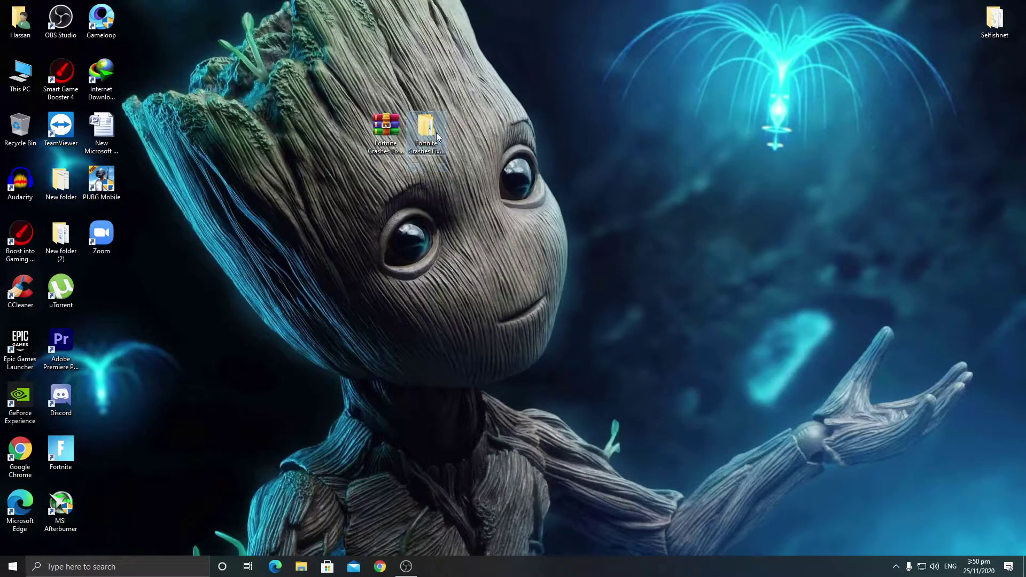
double_click(436, 132)
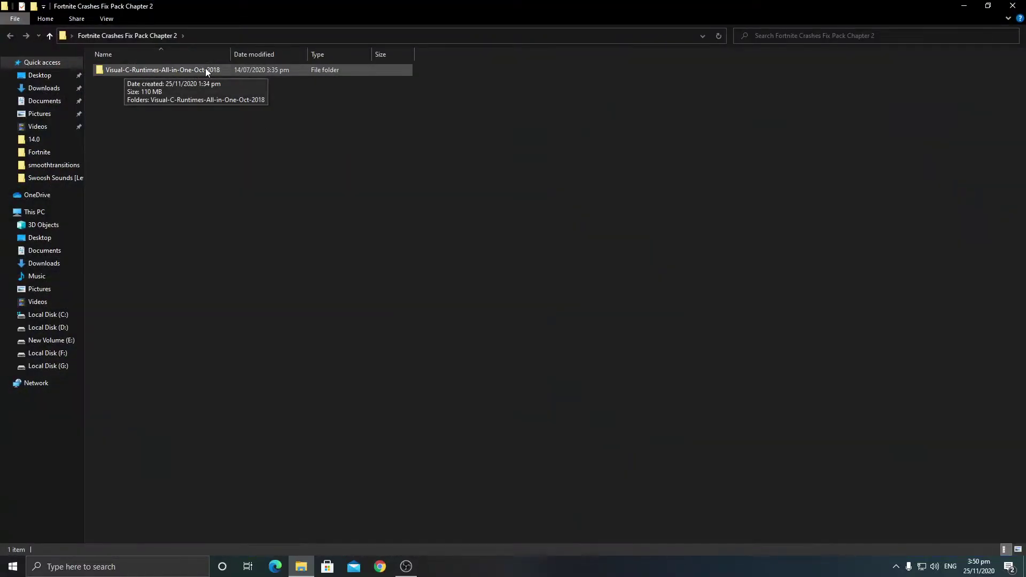
click(223, 69)
double_click(223, 69)
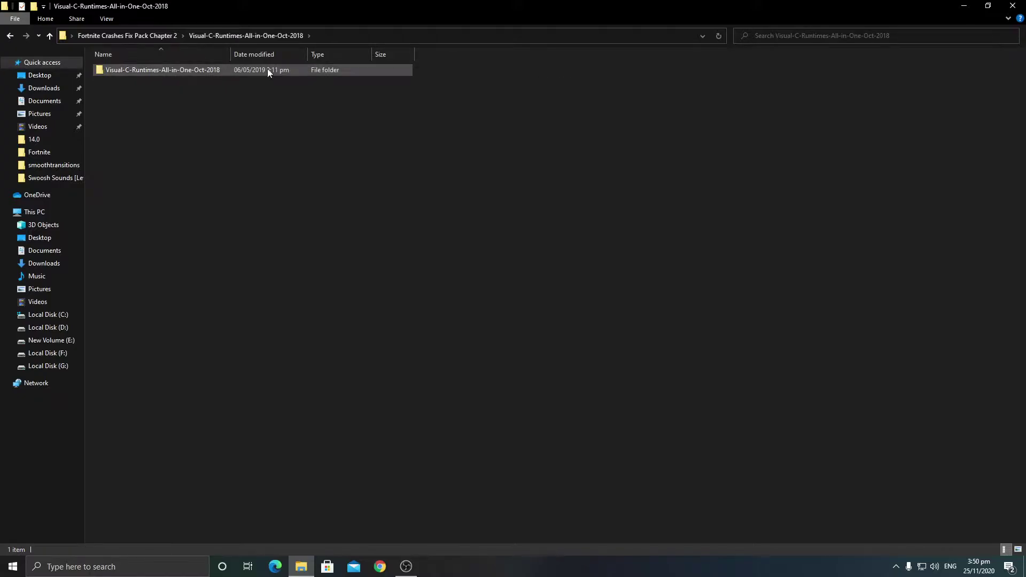
double_click(267, 68)
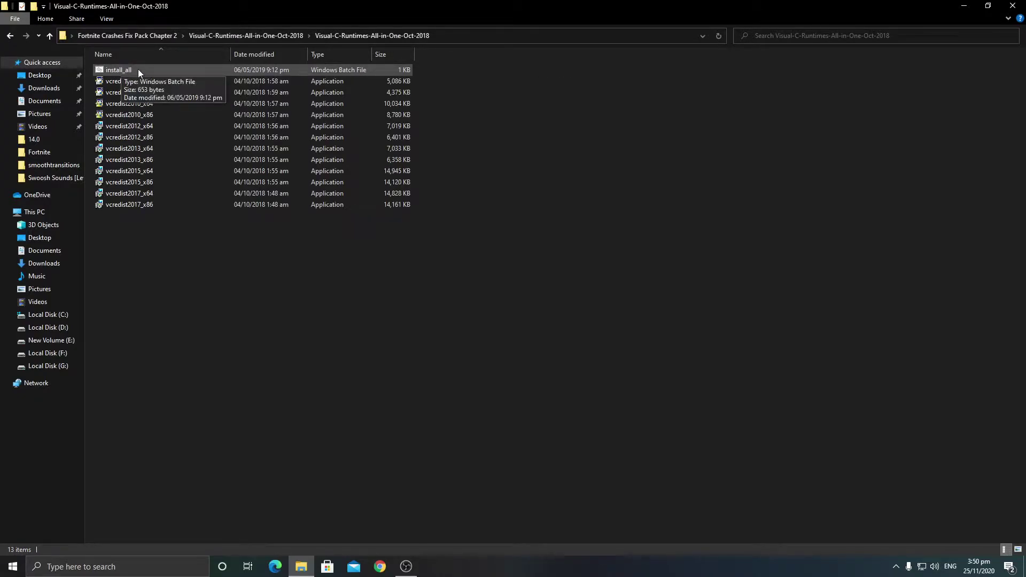
drag(463, 80, 296, 202)
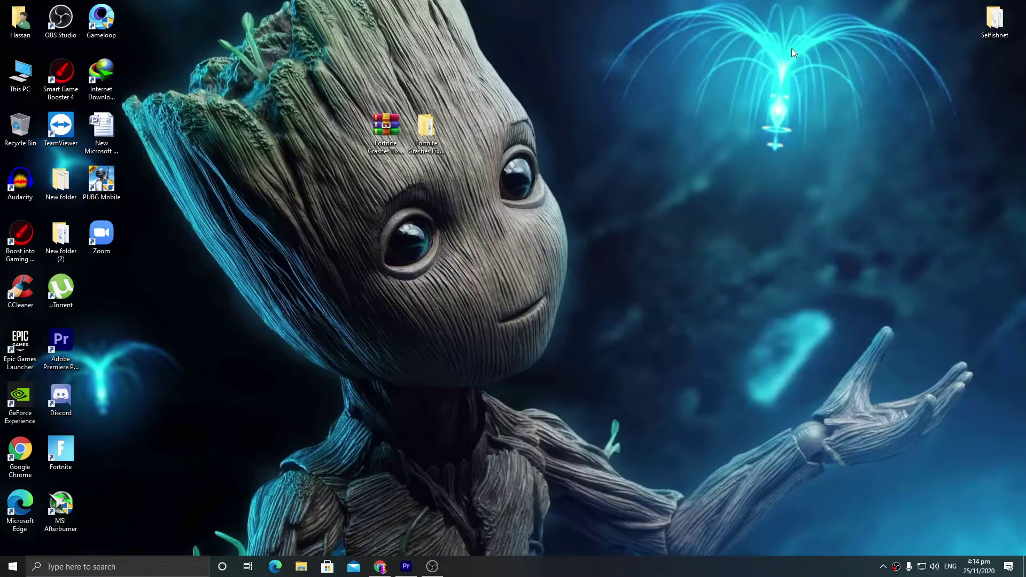
Step: Open the System Protection settings, starting from the properties of This PC
right_click(16, 76)
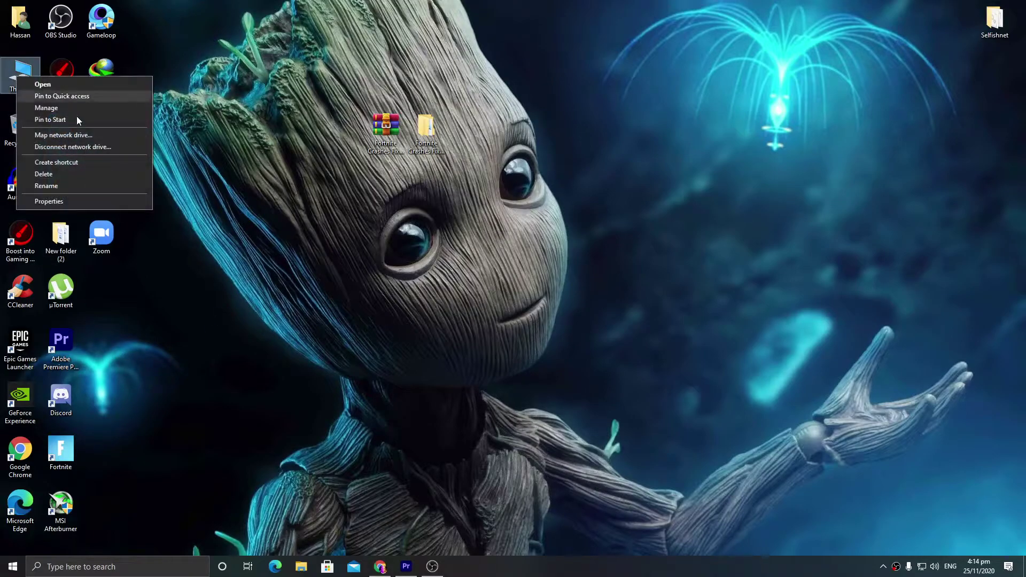
click(55, 201)
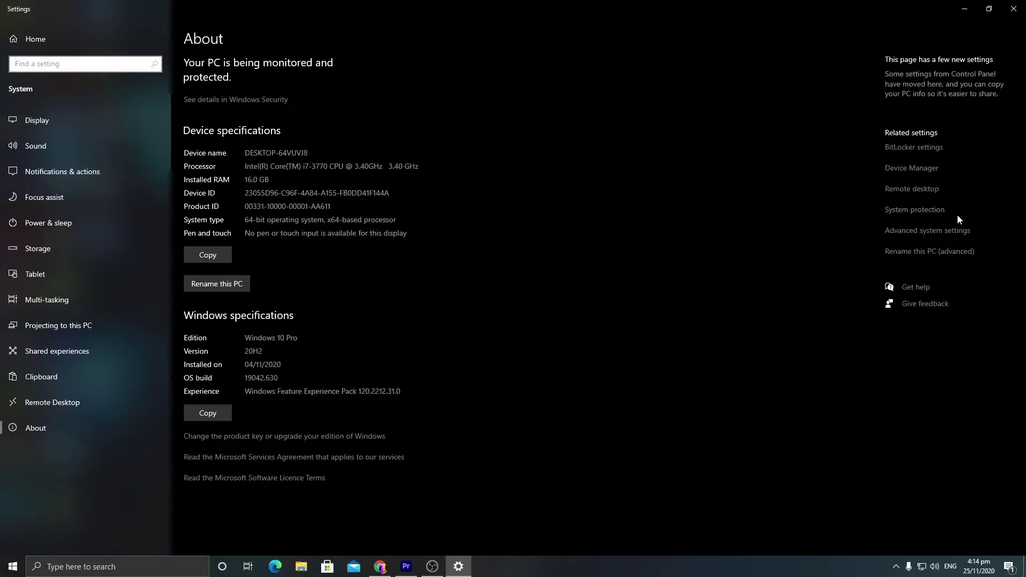
click(937, 238)
click(201, 83)
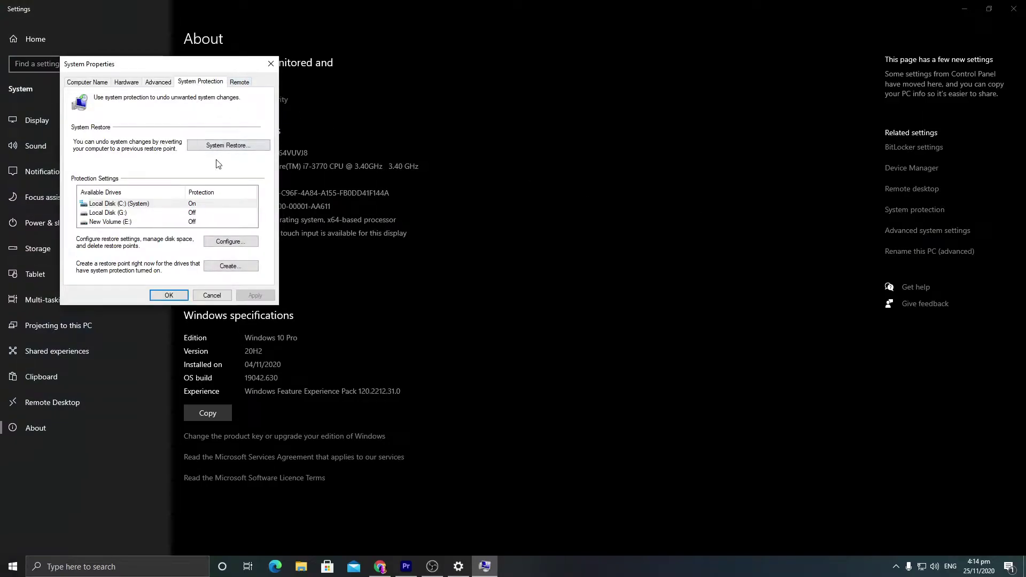
Step: Check the system protection configuration of Local Disk (C:) and accept it, and bring up the restore point form and cancel it
click(225, 239)
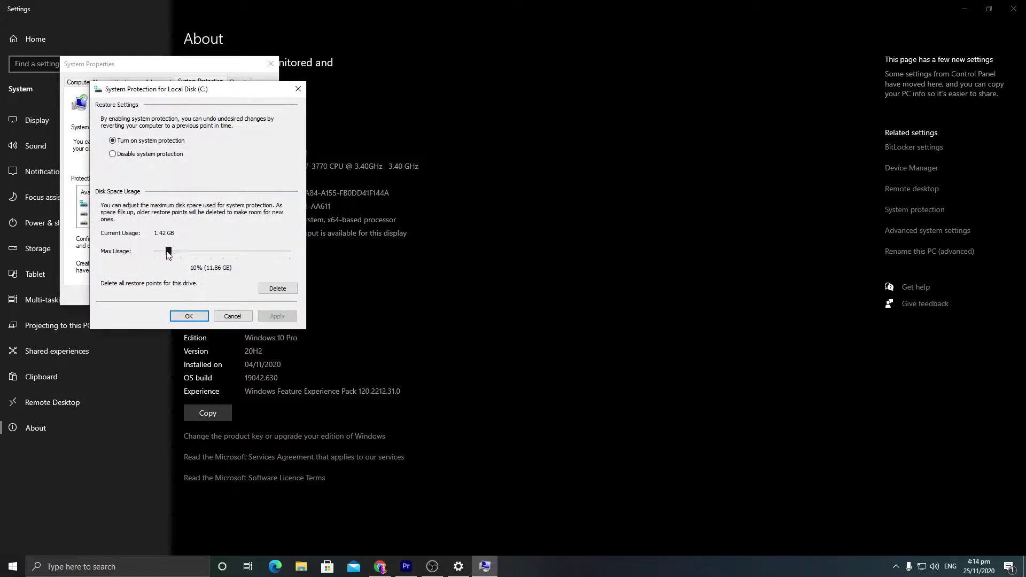
click(200, 315)
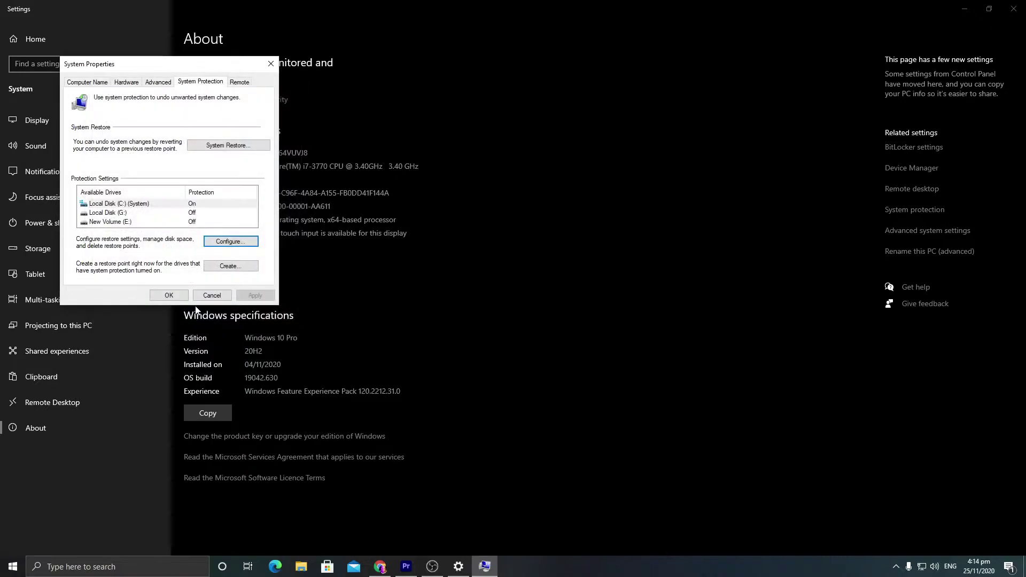
click(247, 265)
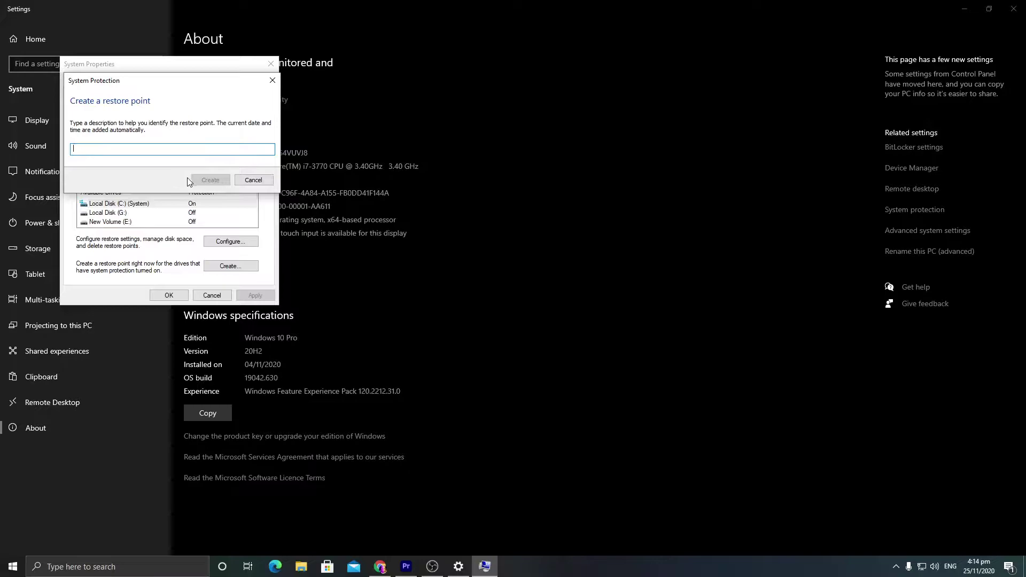
click(247, 181)
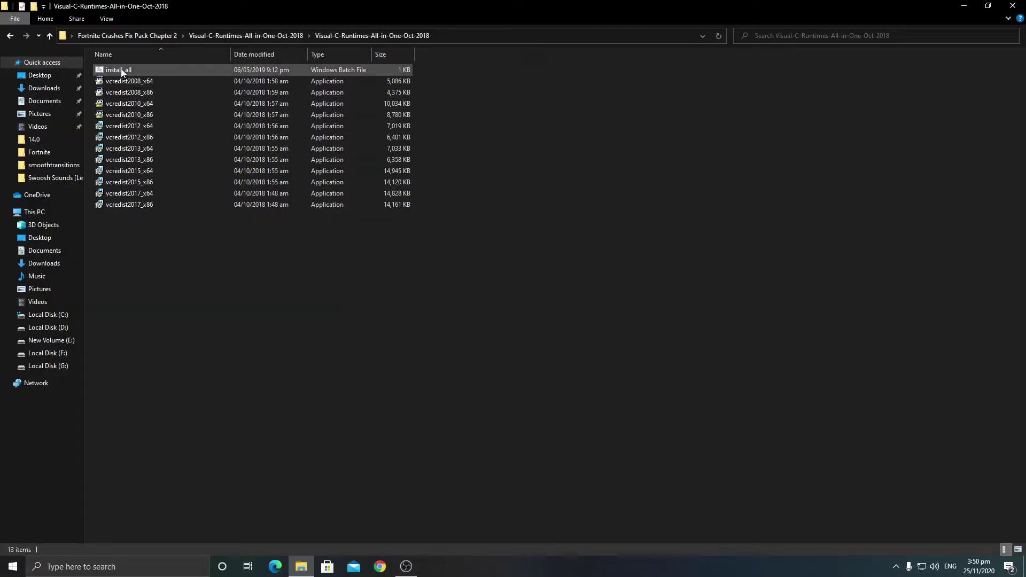
Step: Bring up the available actions for the install_all batch file, dismiss them and close the folder window
right_click(122, 71)
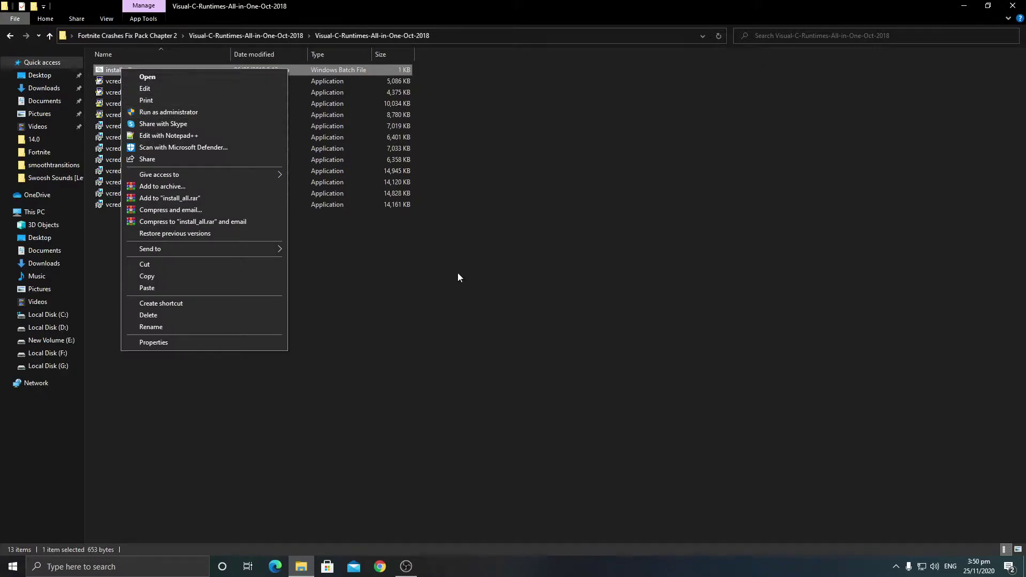
click(355, 298)
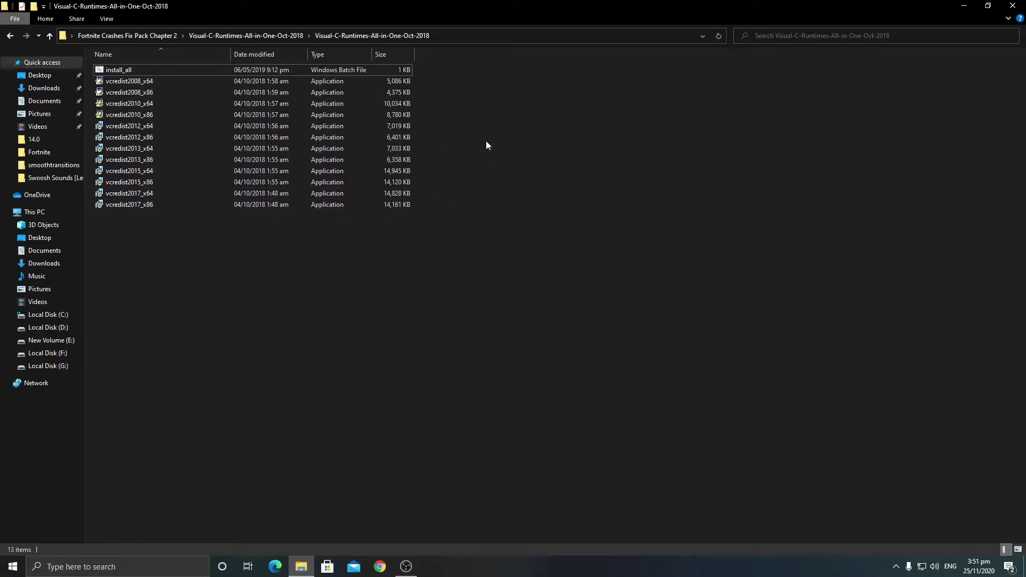
click(1012, 6)
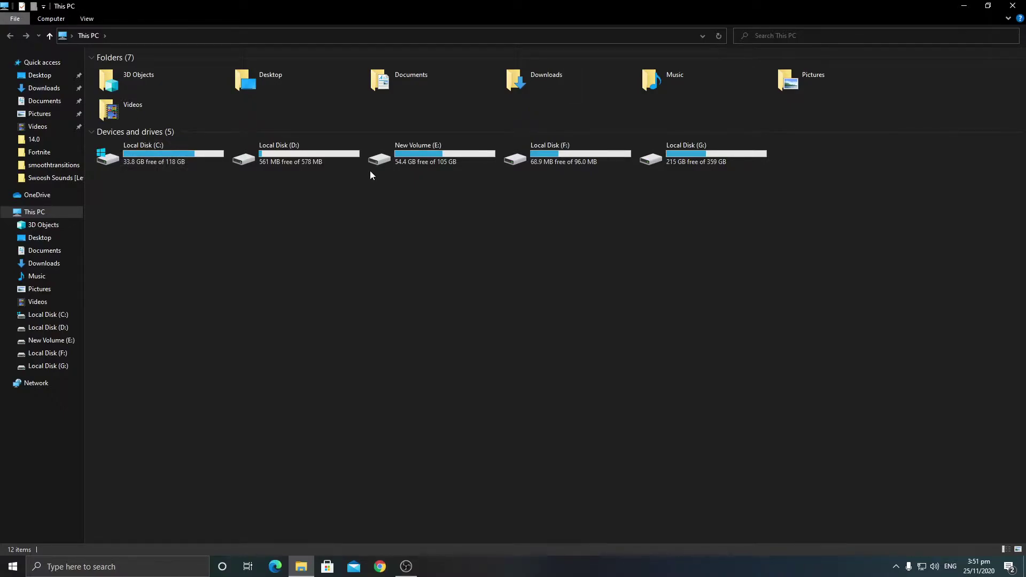
Step: Scan Local Disk (C:) for file system errors using the error checking in its properties
right_click(160, 159)
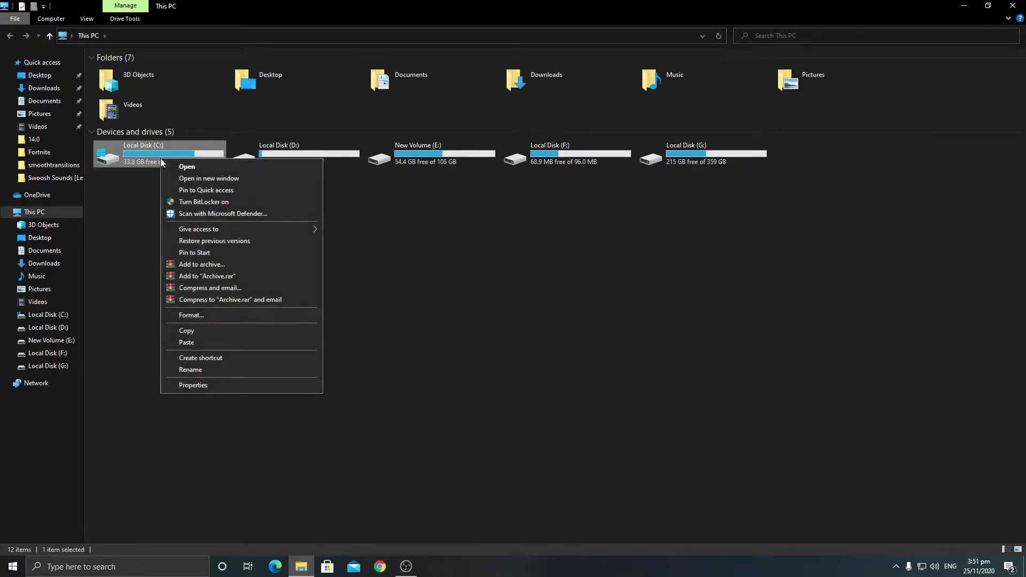
click(199, 385)
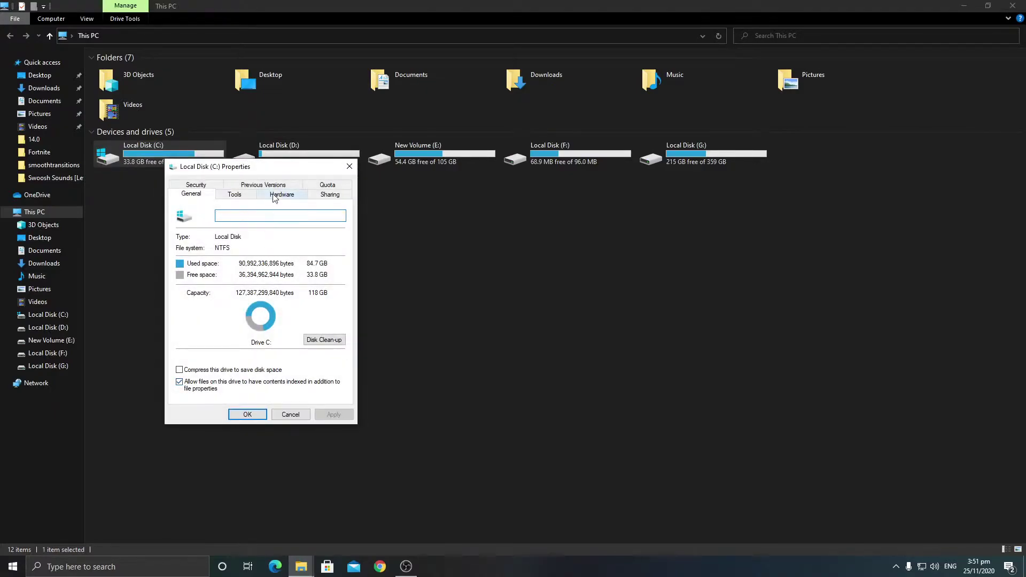
click(242, 195)
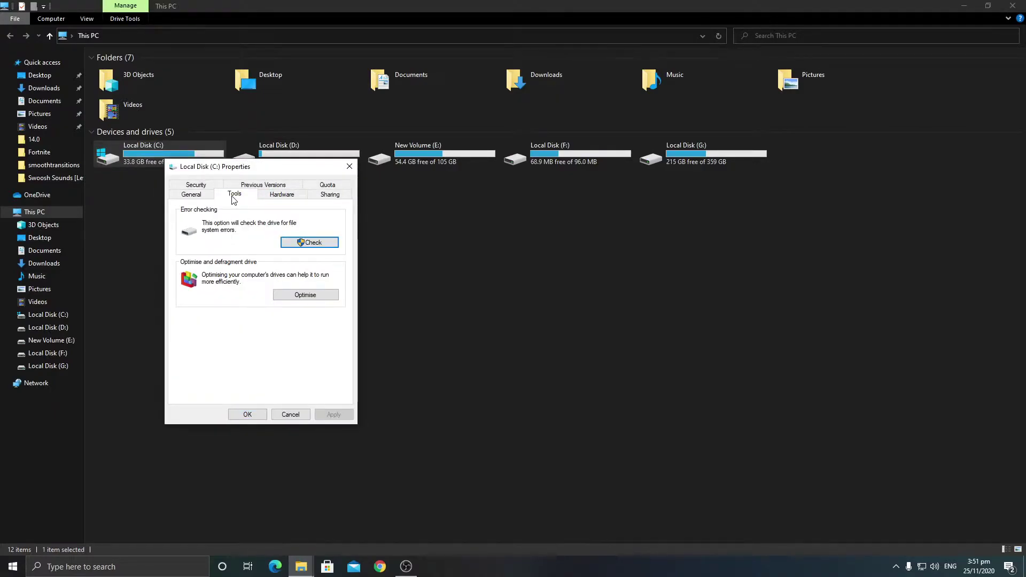
click(310, 245)
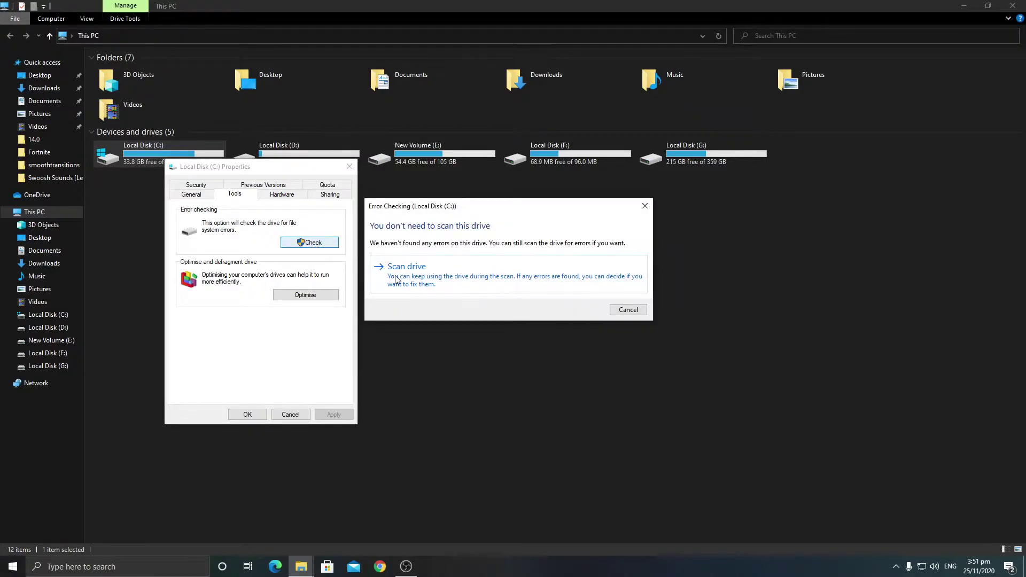
click(406, 267)
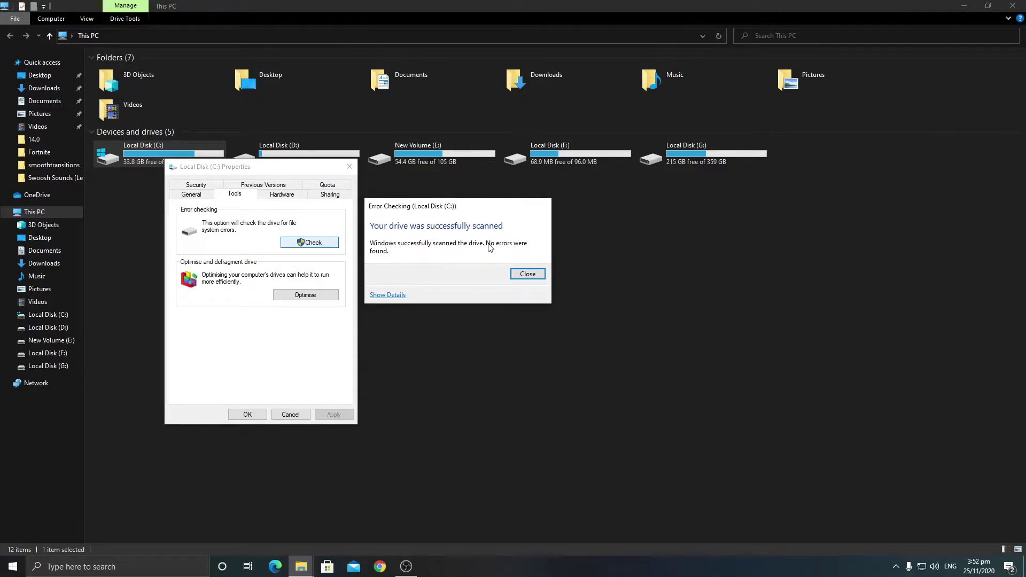
Step: Examine the details of the drive scan in Event Viewer, and close the viewer and the scan report
click(388, 296)
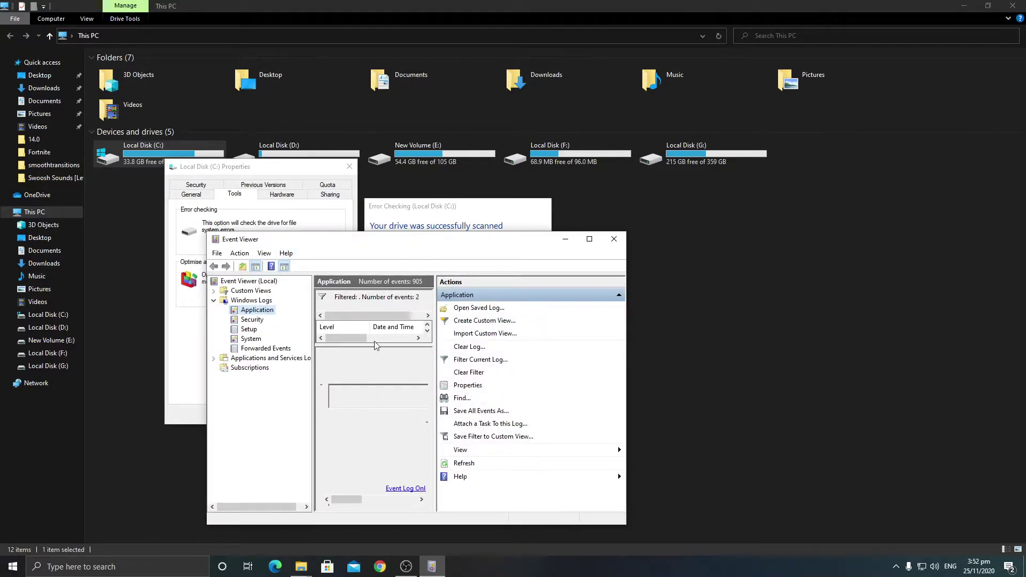
click(614, 238)
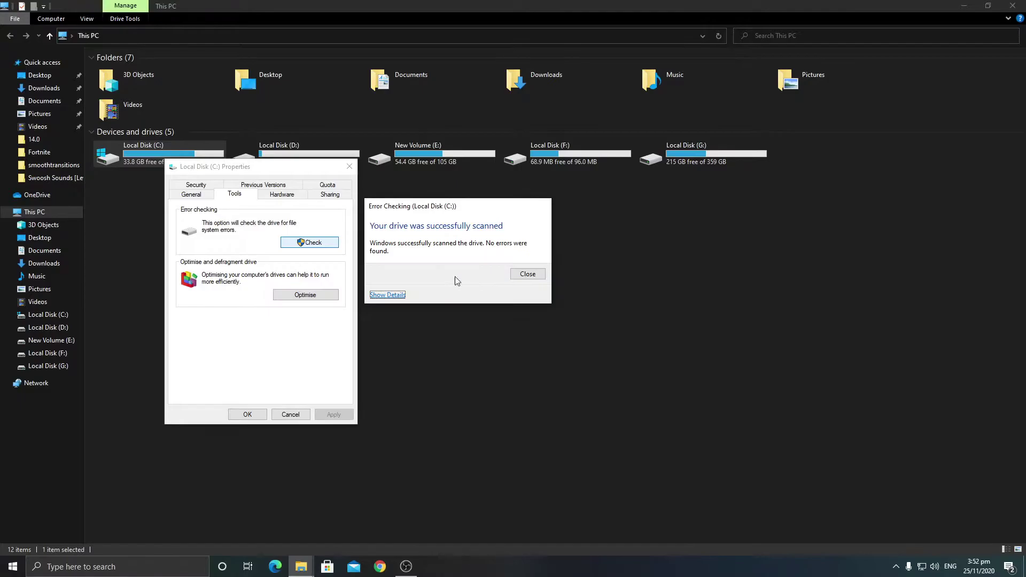
click(529, 275)
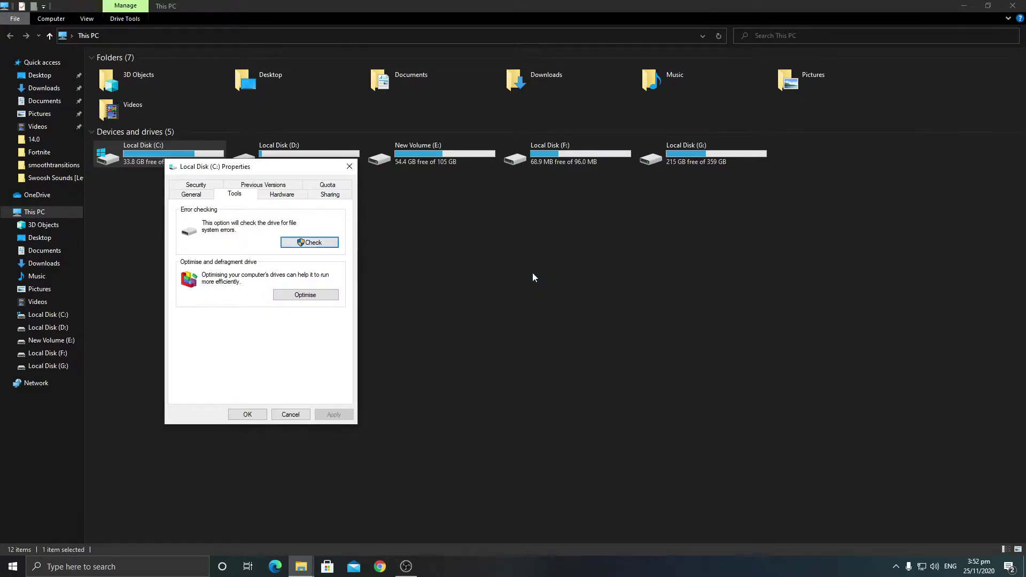
Step: Optimise the C: drive and close its optimisation and properties windows
click(312, 297)
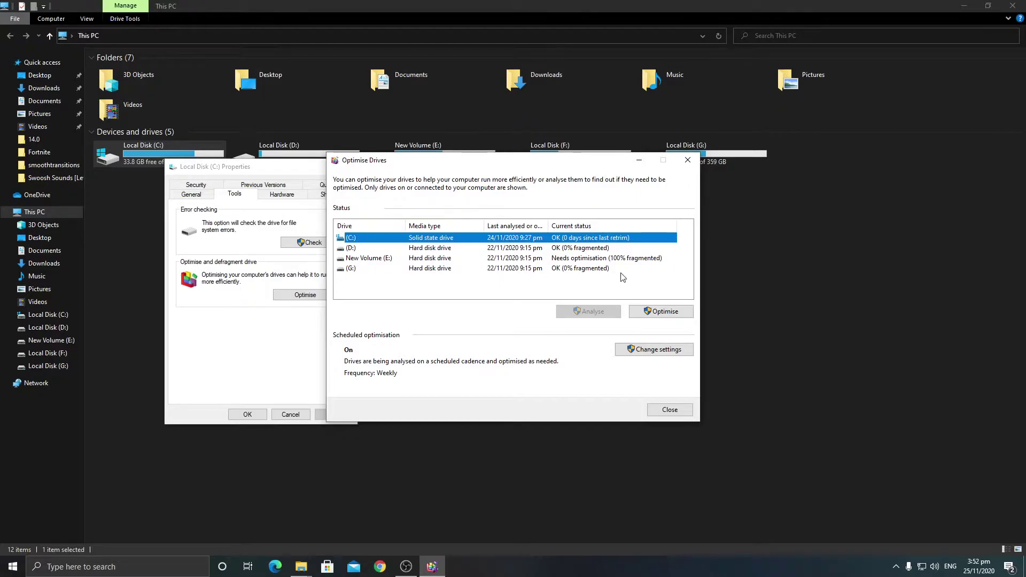
click(643, 317)
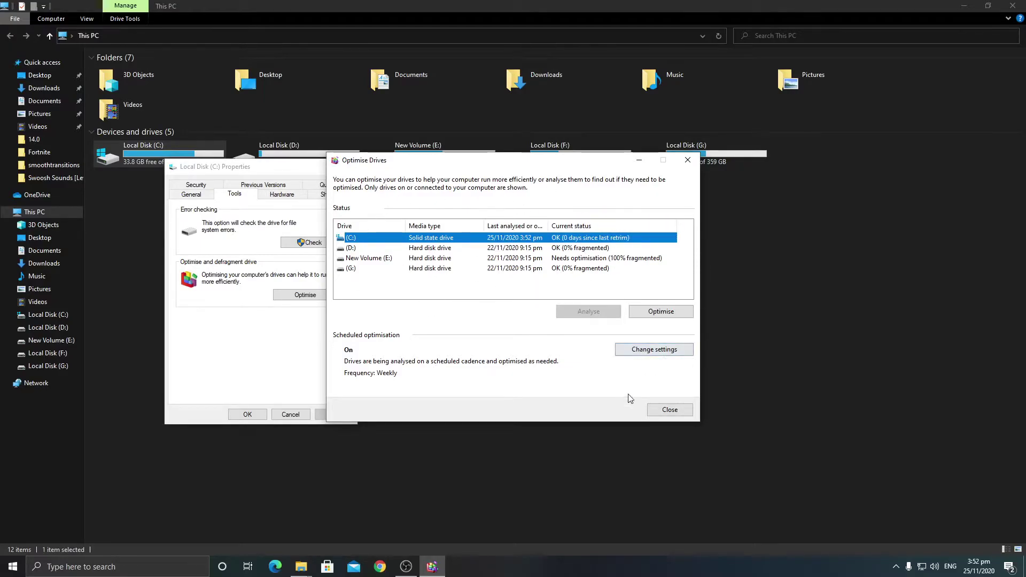
click(670, 410)
click(247, 415)
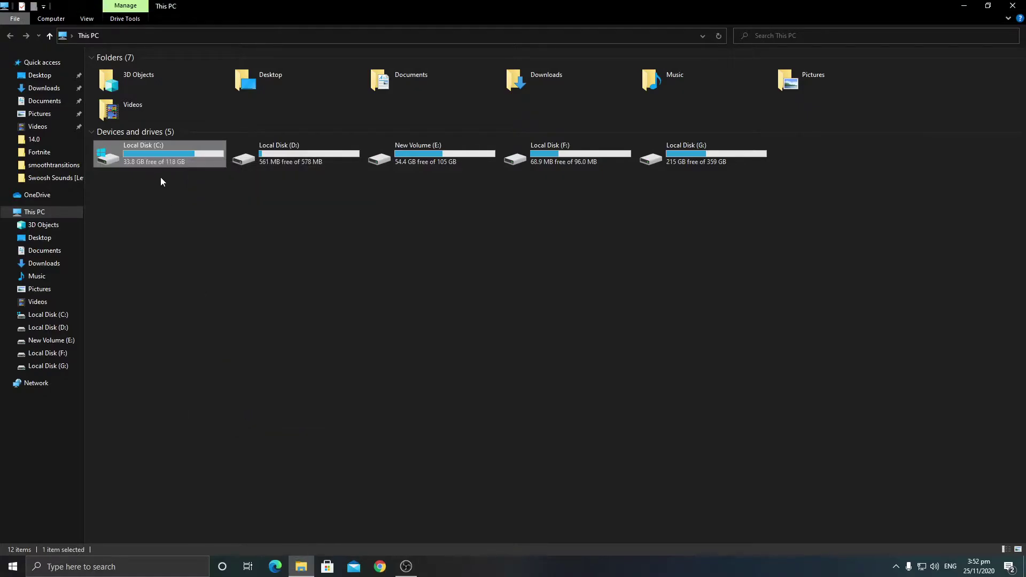
Step: Go to the folder C:\Program Files\Epic Games\Fortnite\FortniteGame\Binaries\Win64\BattlEye
double_click(154, 156)
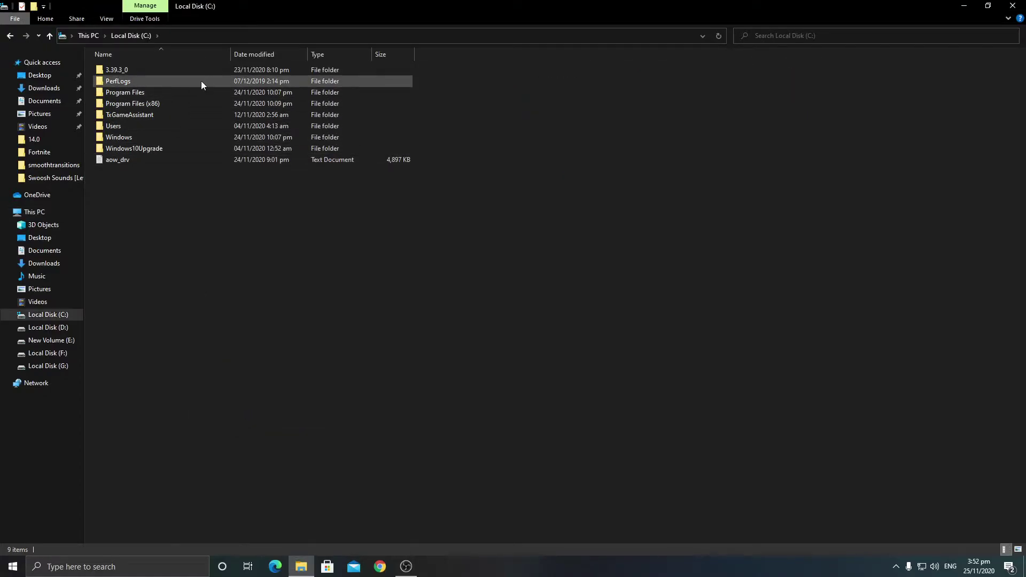
double_click(140, 92)
double_click(140, 103)
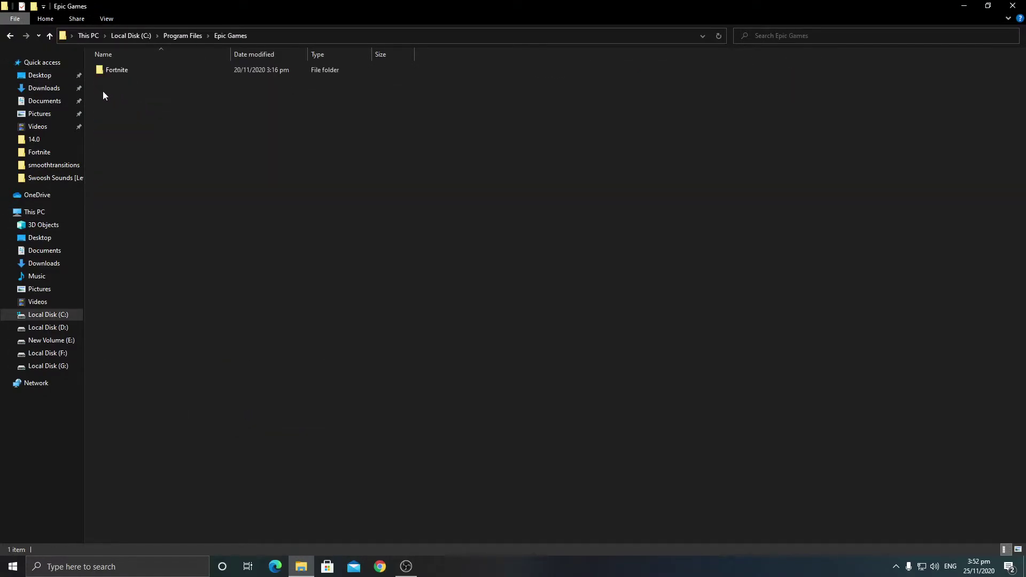
double_click(128, 70)
double_click(128, 93)
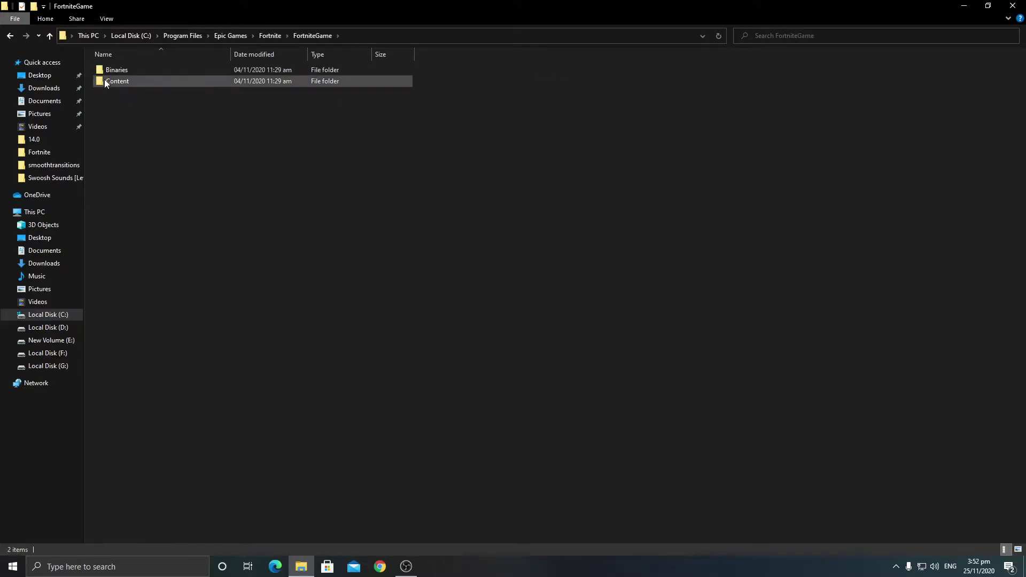
double_click(127, 68)
double_click(140, 82)
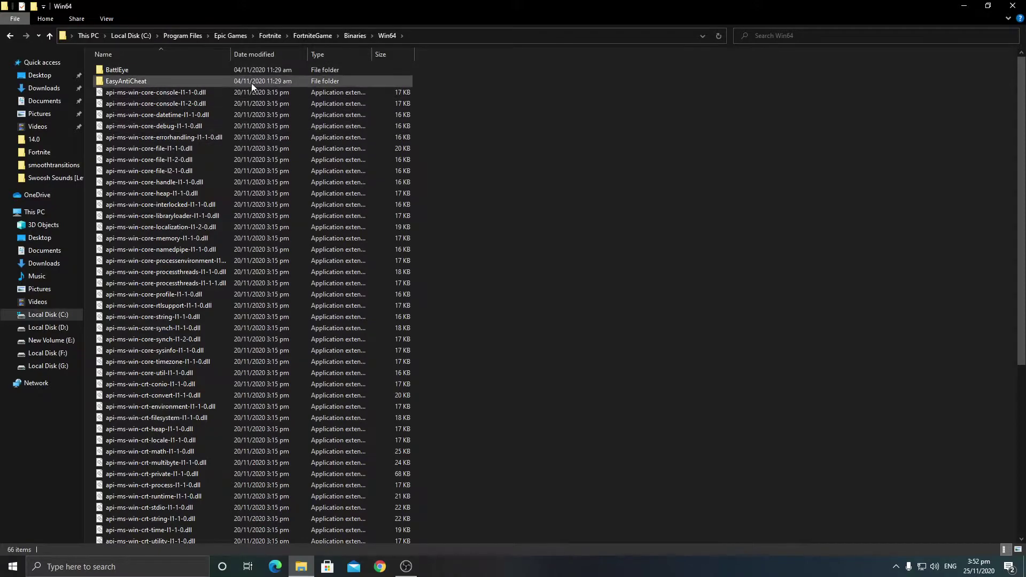
double_click(133, 69)
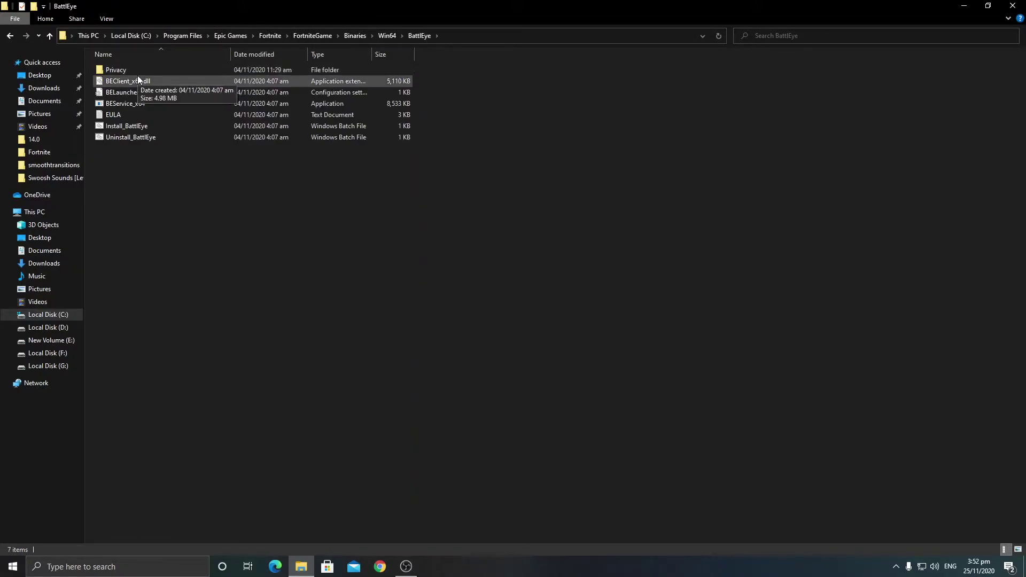
Step: Run the Uninstall_BattlEye batch file as administrator
double_click(137, 126)
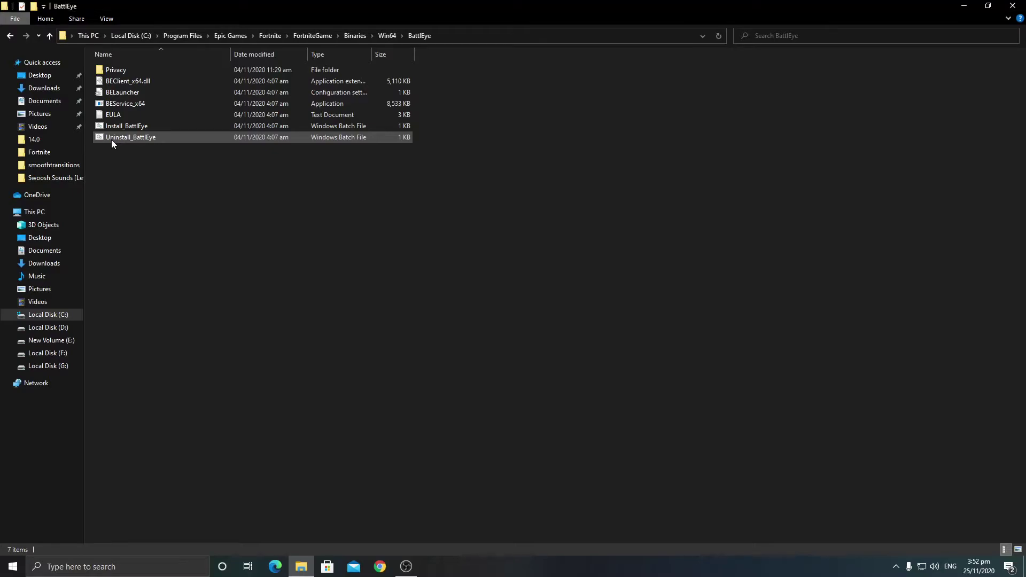
right_click(111, 140)
click(143, 184)
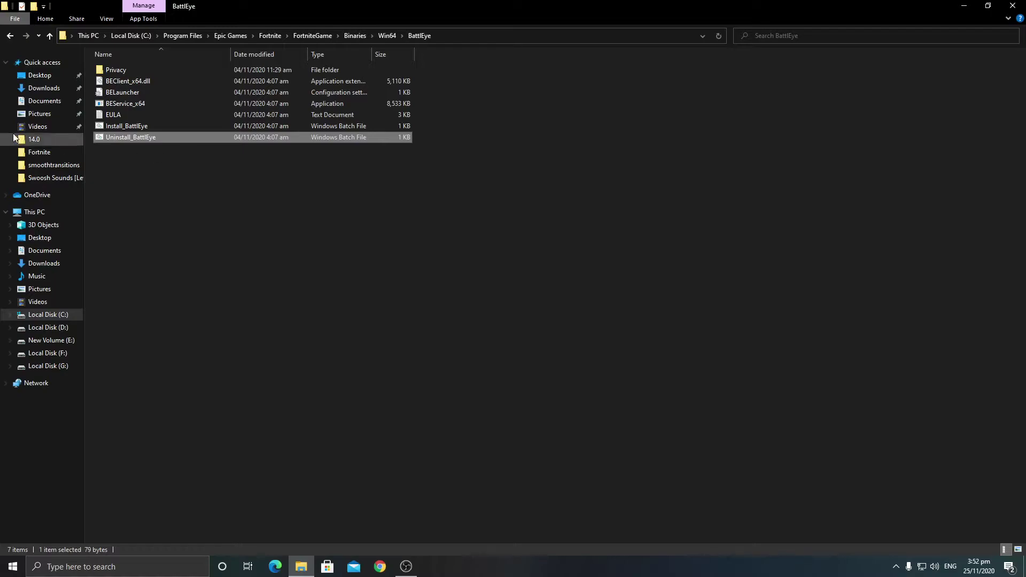
Step: Run the Install_BattlEye batch file as administrator
right_click(120, 127)
click(153, 171)
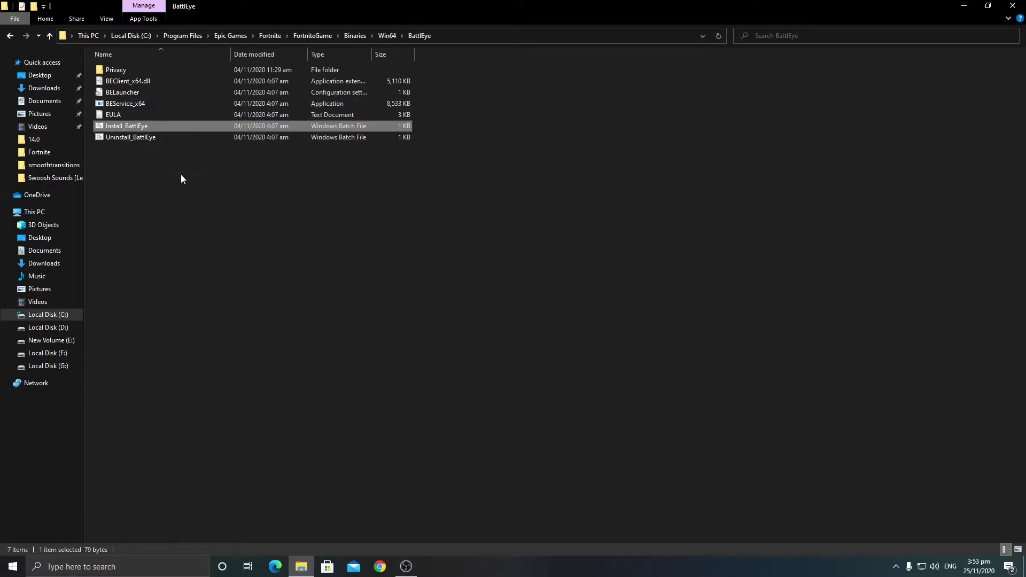
Step: Open the compatibility settings of the FortniteClient-Win64-Shipping application in the parent Win64 folder
key(BackSpace)
scroll(245, 206, down, 8)
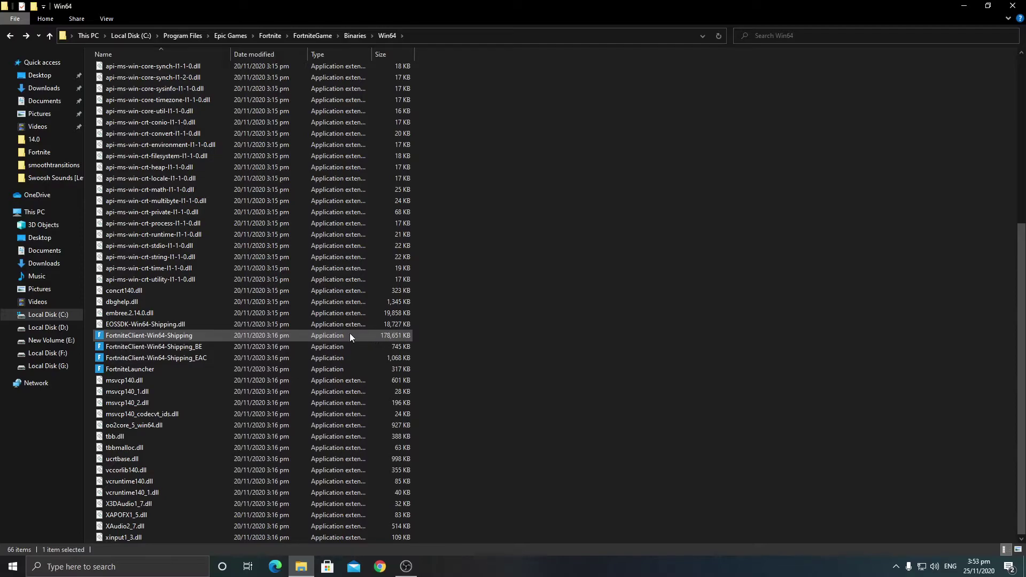
right_click(131, 334)
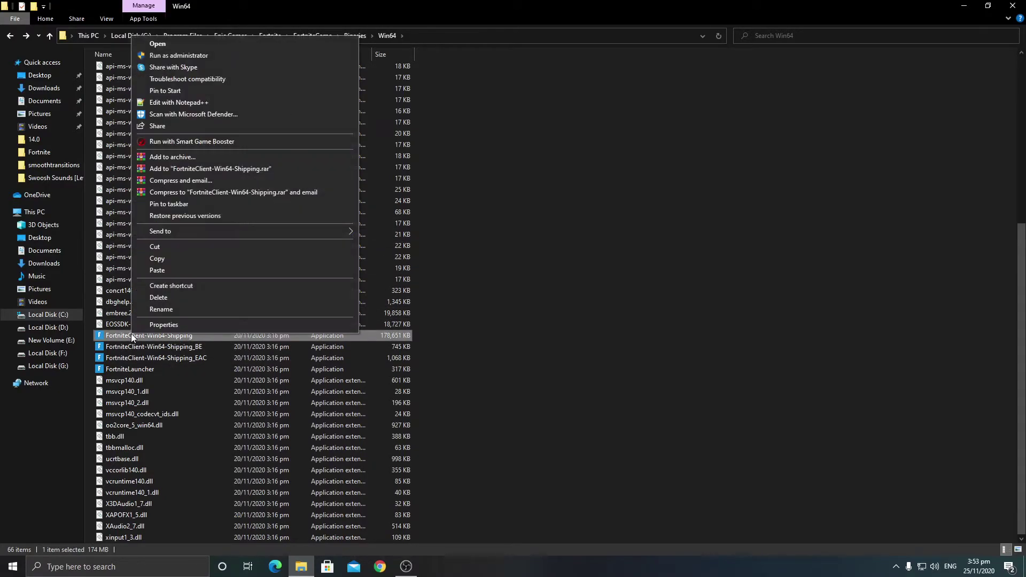
click(207, 324)
click(230, 296)
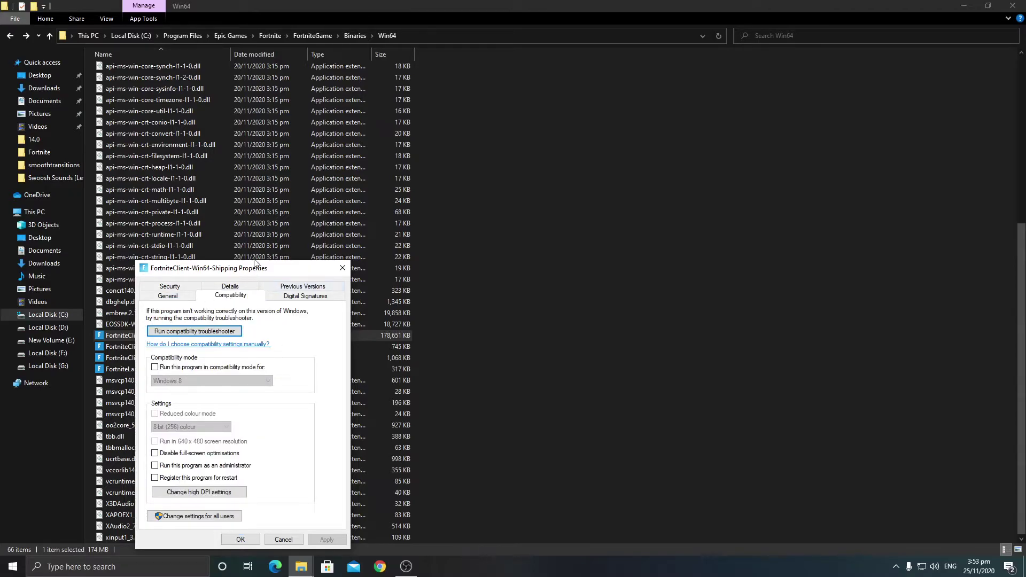
drag(254, 268, 354, 190)
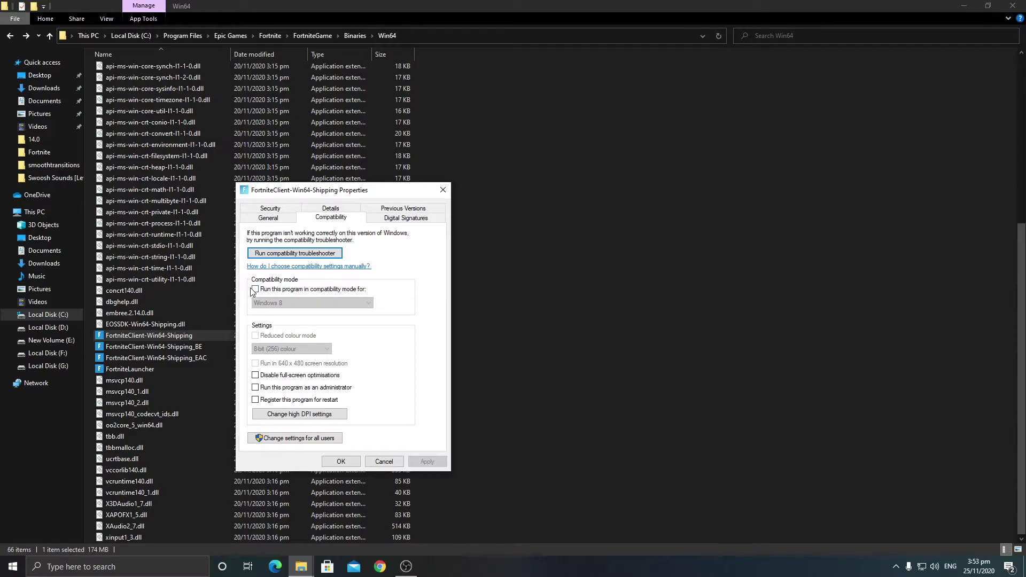
Step: Review the application's high DPI settings, accept both properties dialogs as they are, and close the folder window
click(306, 415)
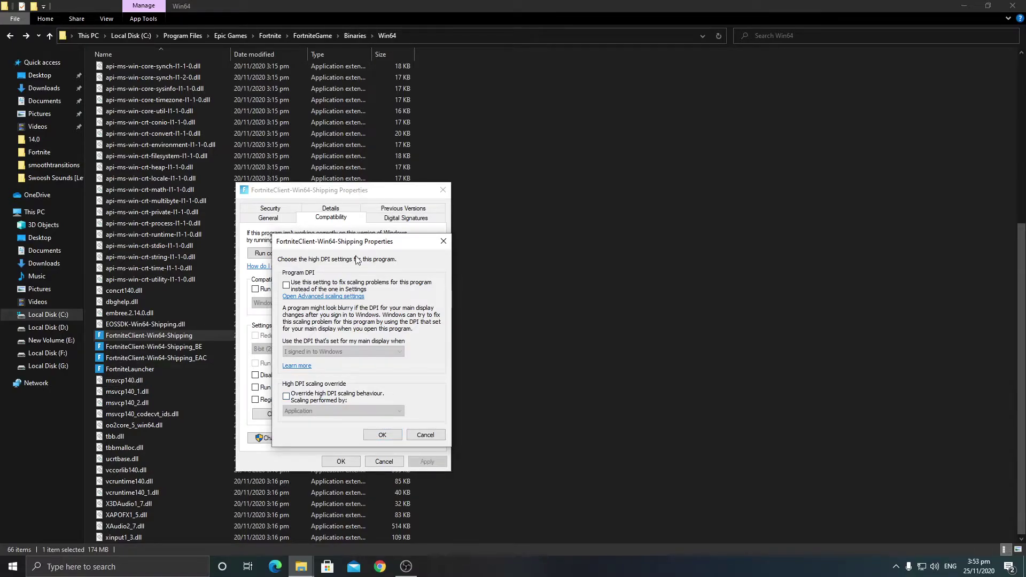
click(370, 434)
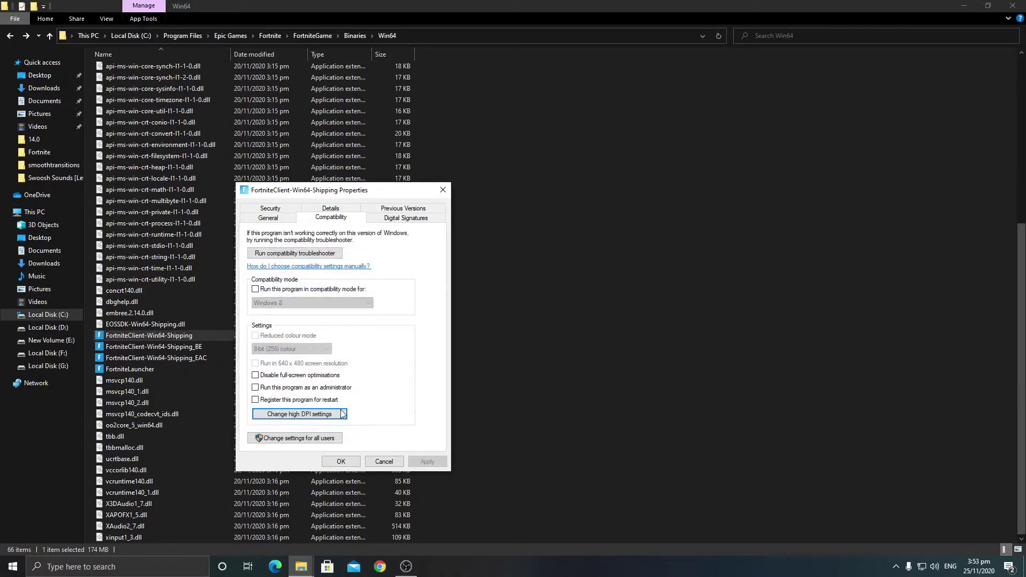
click(337, 461)
click(1014, 6)
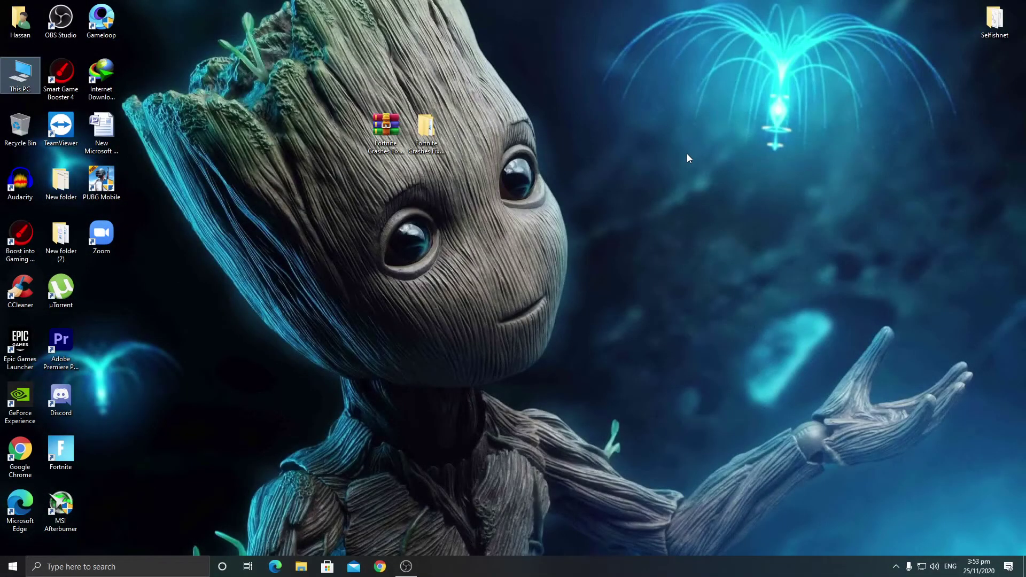
Step: Open the Computer Management console for This PC and display its Device Manager
right_click(13, 71)
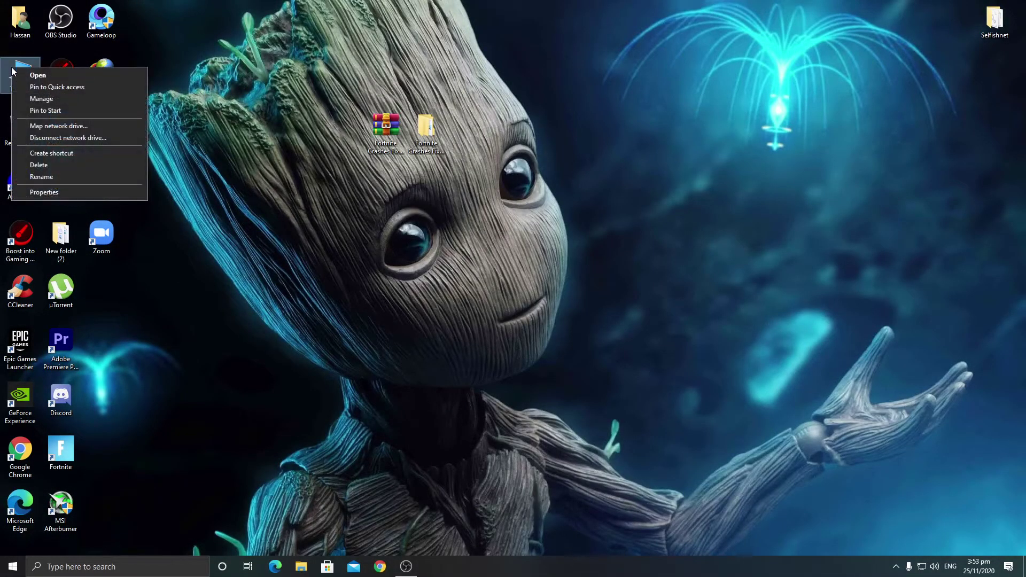
click(40, 98)
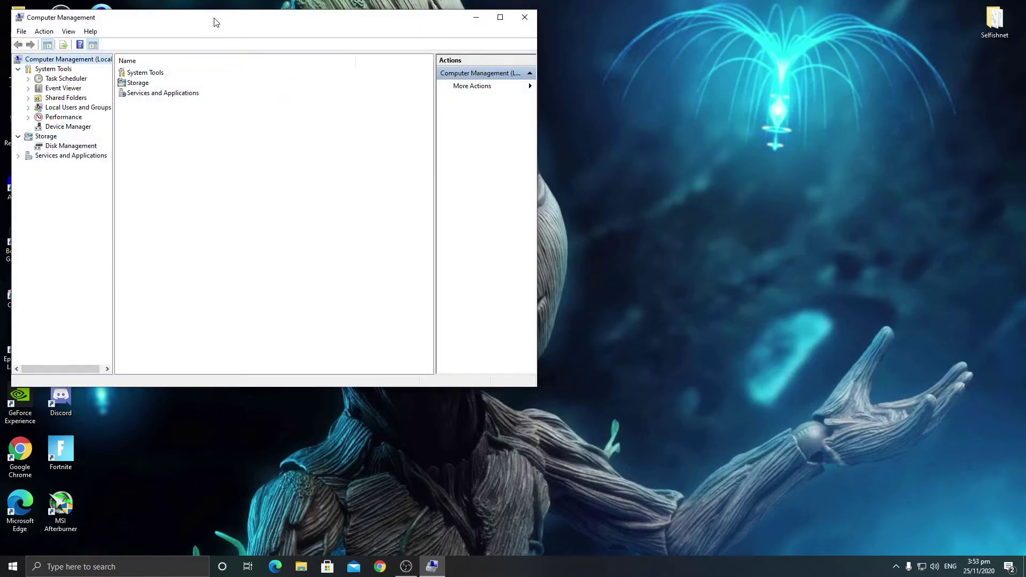
drag(214, 20, 398, 45)
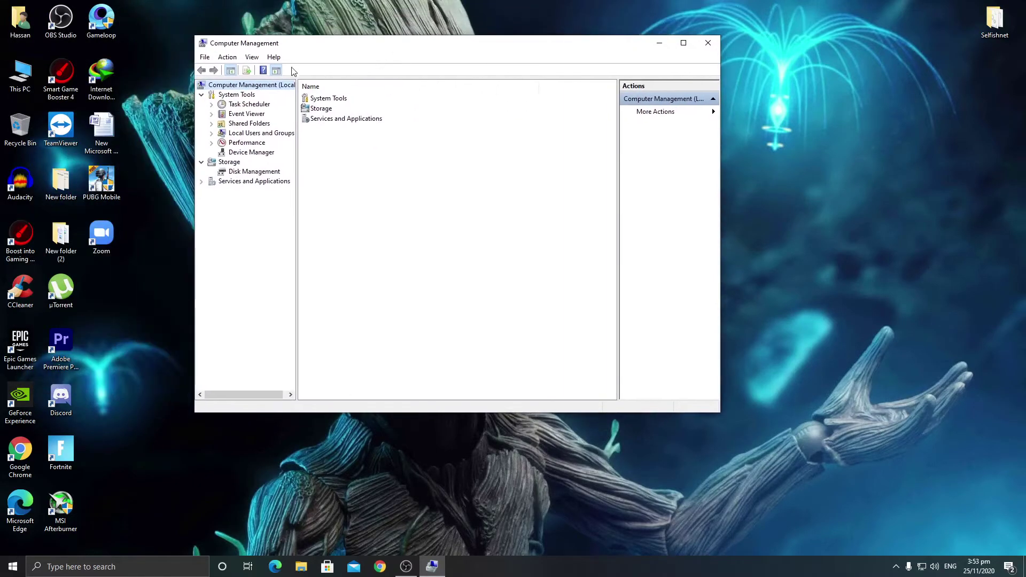
click(253, 154)
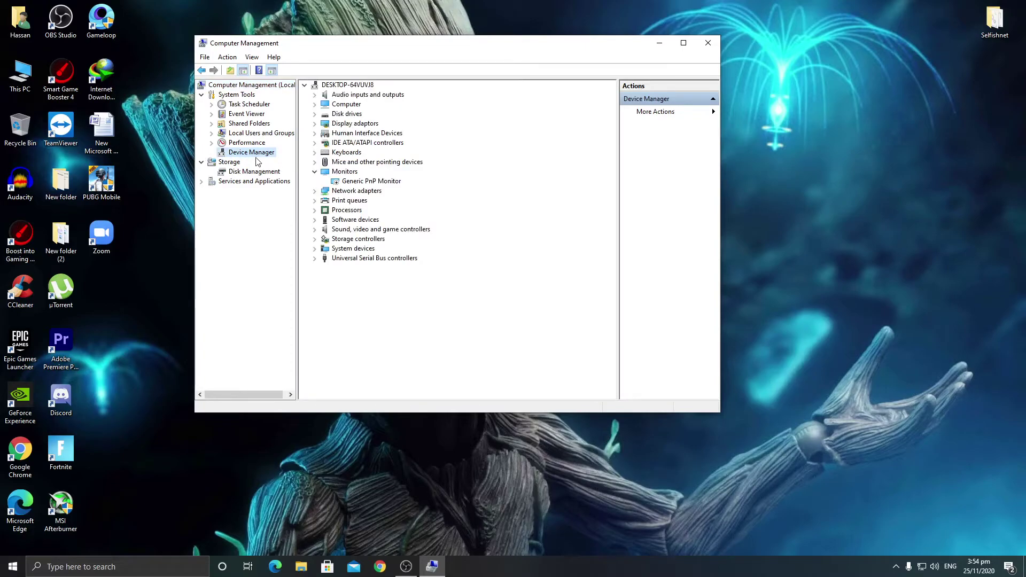
Step: Scan the computer for hardware changes in Device Manager and collapse the Monitors category
drag(291, 43, 356, 45)
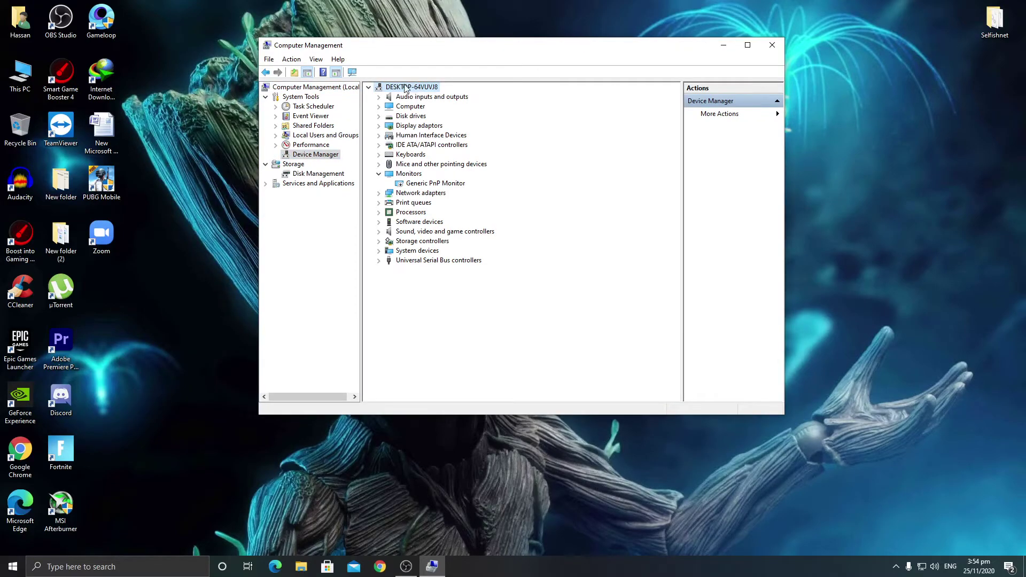
click(353, 72)
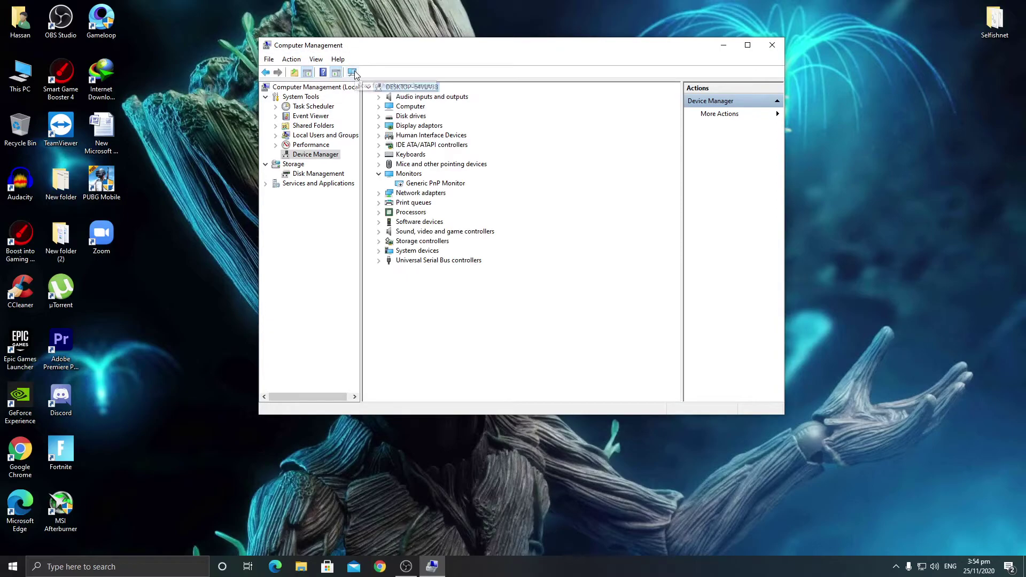
click(378, 174)
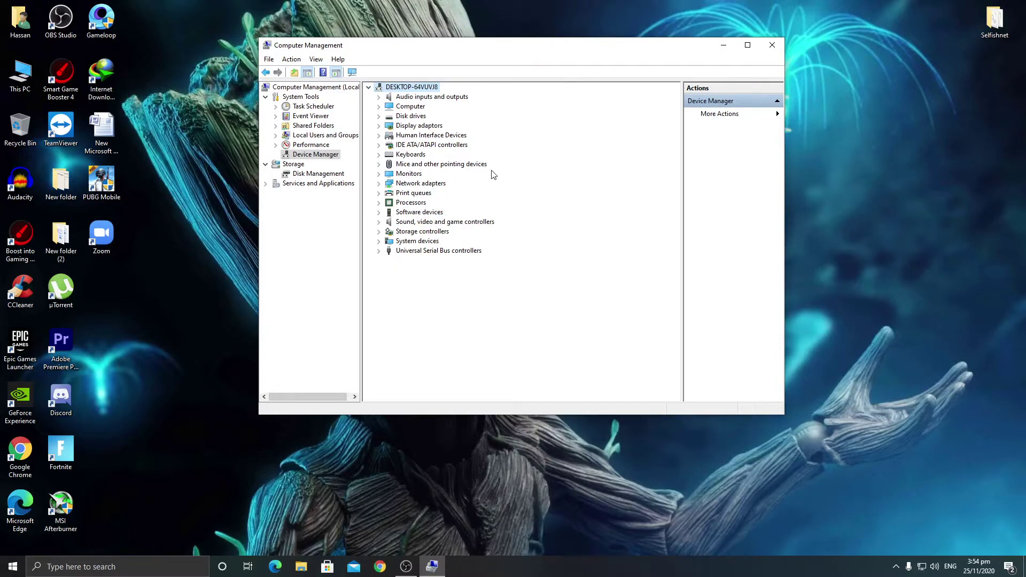
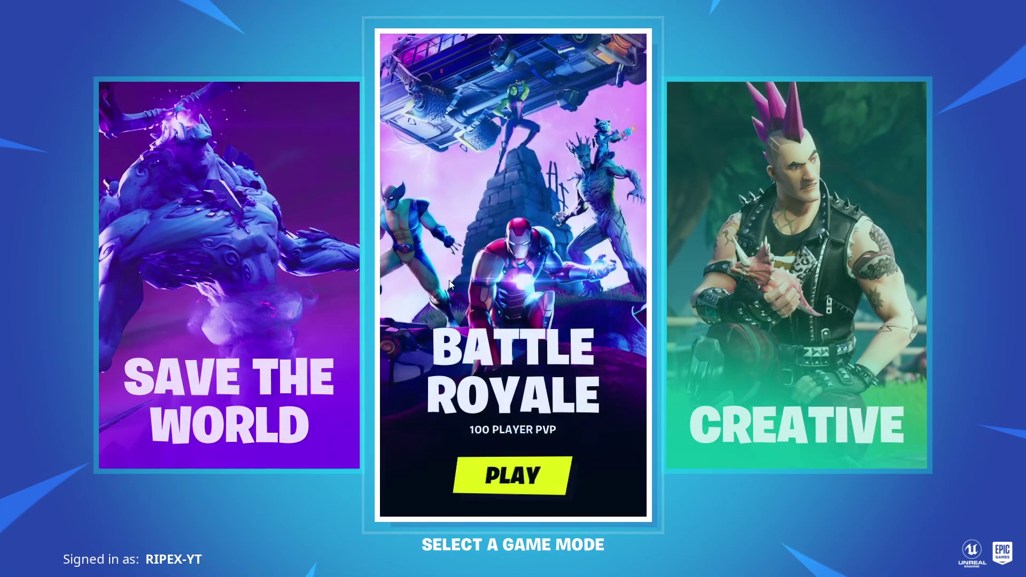
Step: Enter Fortnite's Battle Royale mode and open the game's video settings at the advanced graphics options
click(450, 280)
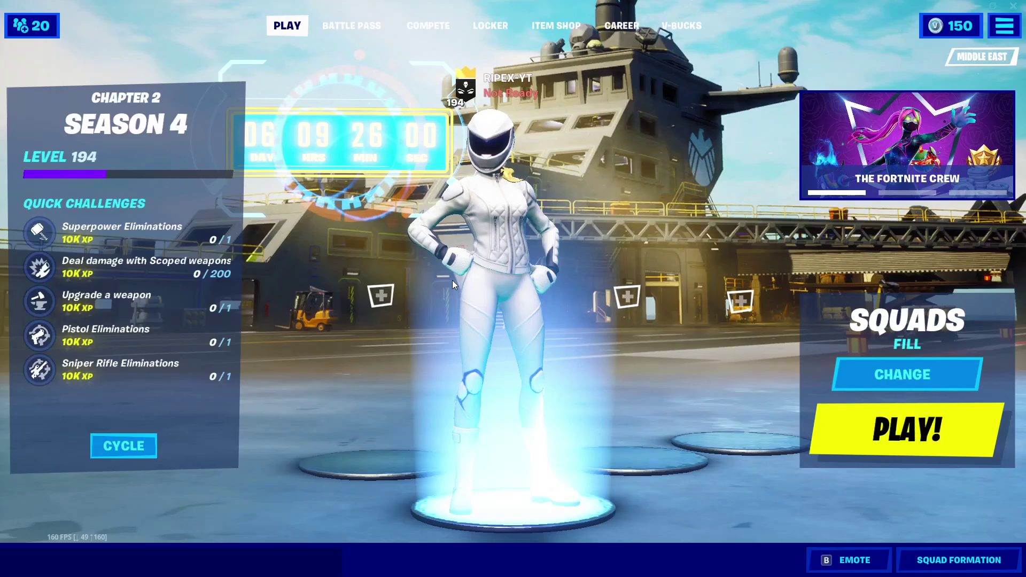
click(1003, 26)
click(844, 57)
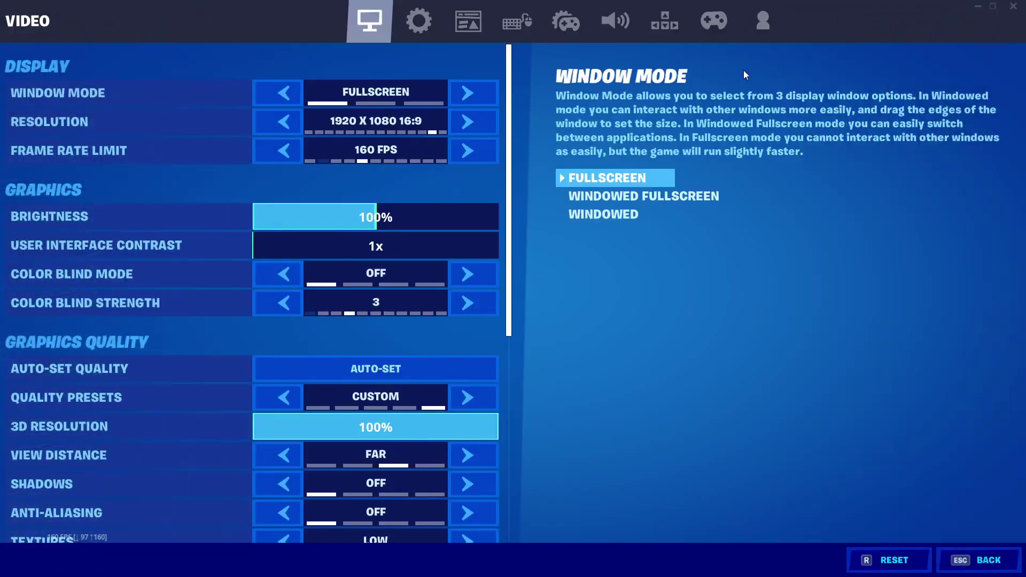
scroll(427, 98, down, 7)
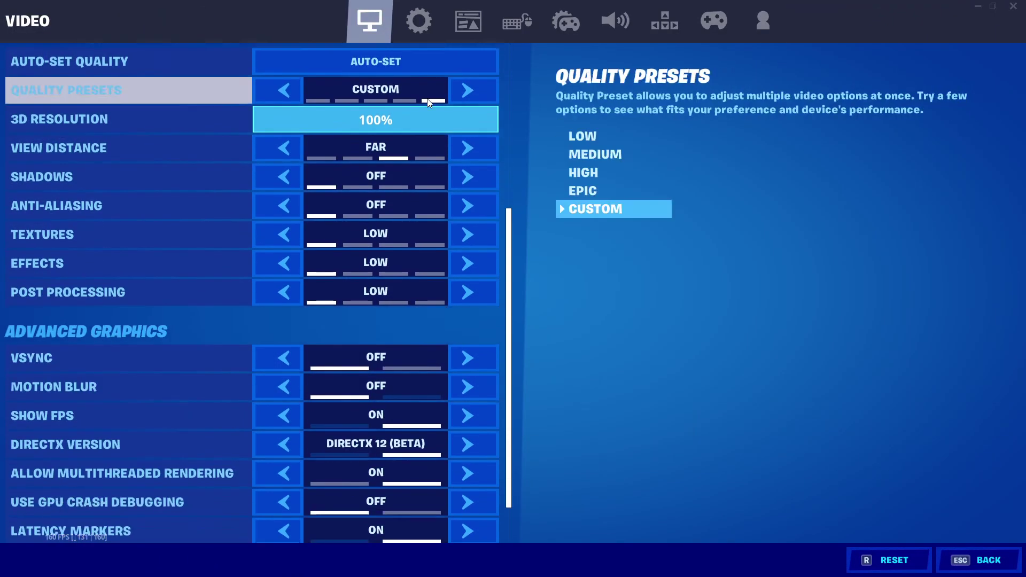